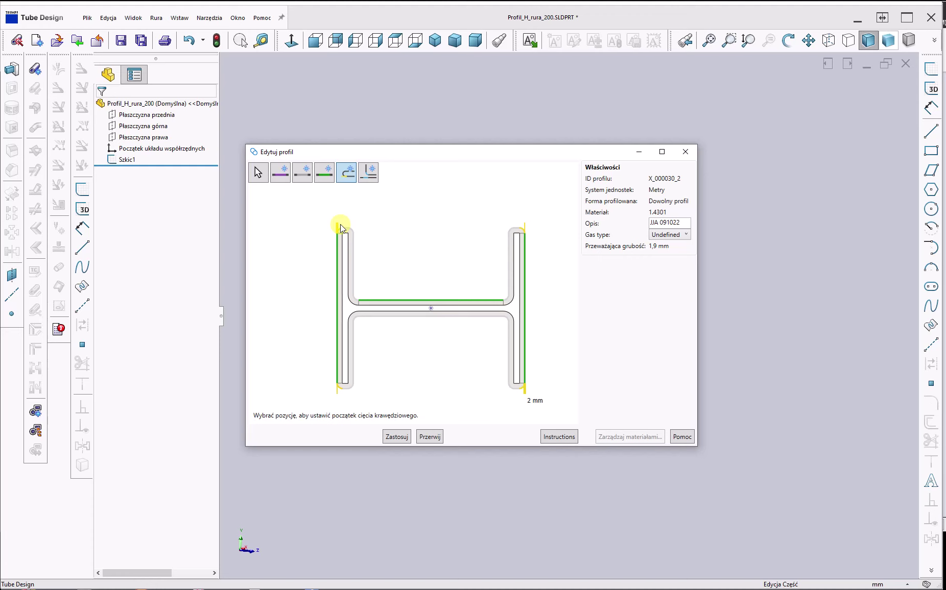
# - Set the edge cut start at the left flange's upper end and add pre-cut areas at both ends of the web's upper edge
pyautogui.click(340, 224)
pyautogui.click(376, 179)
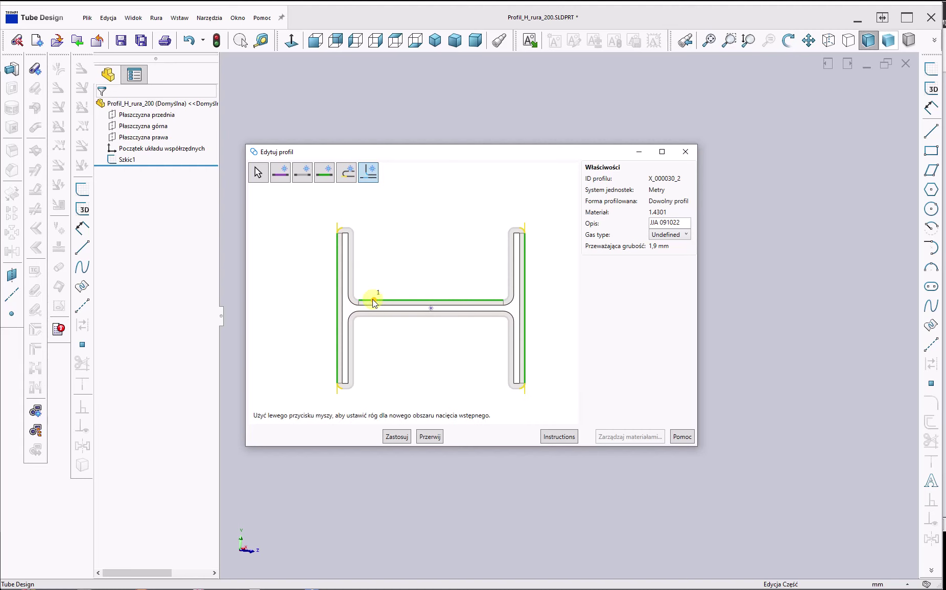
pyautogui.scroll(3, 373, 301)
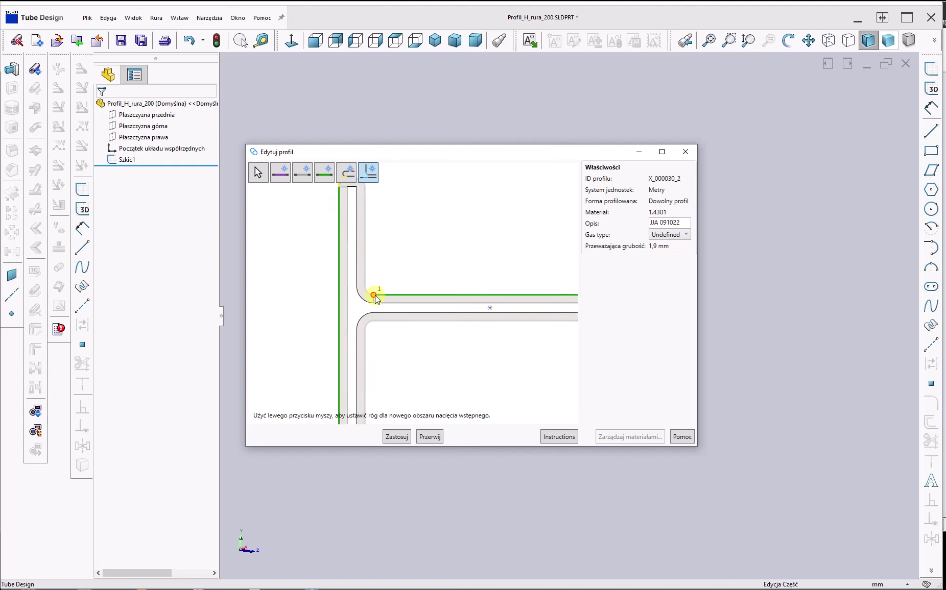
pyautogui.click(374, 296)
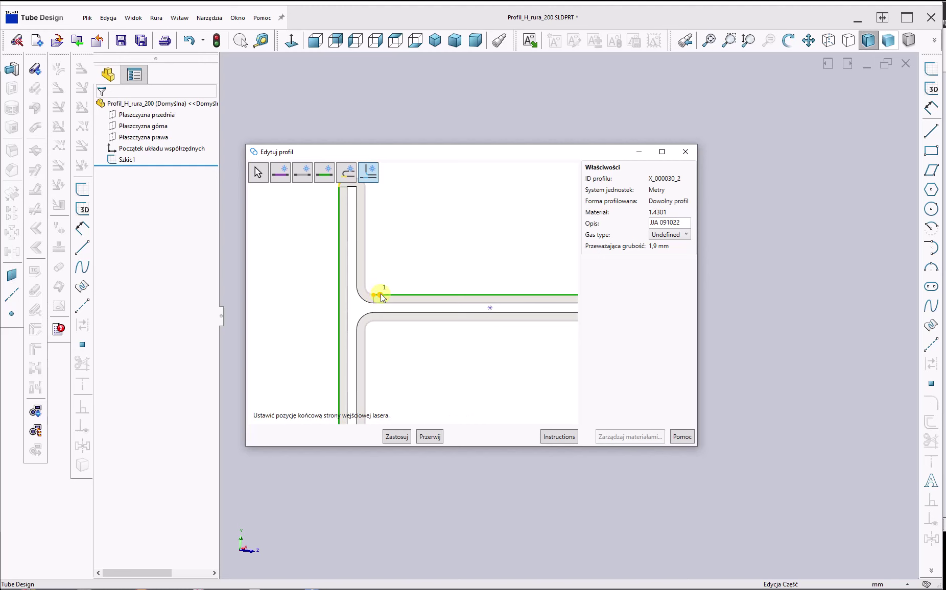
pyautogui.click(383, 296)
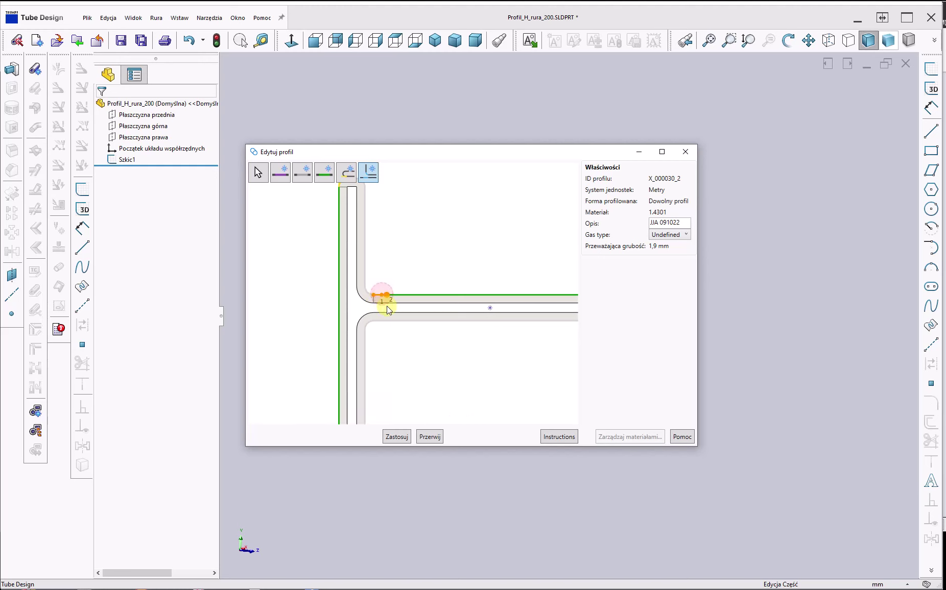
pyautogui.click(368, 174)
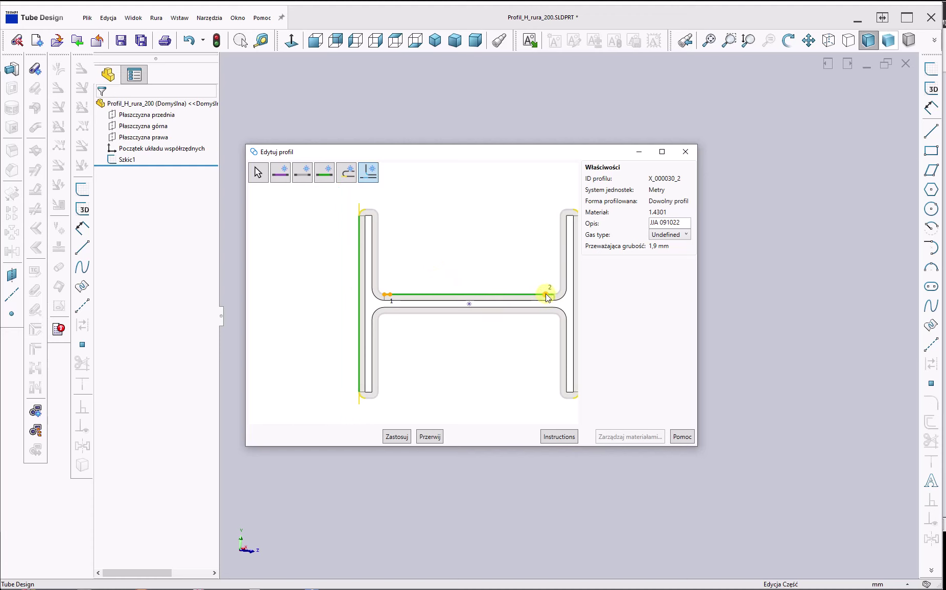
pyautogui.click(547, 295)
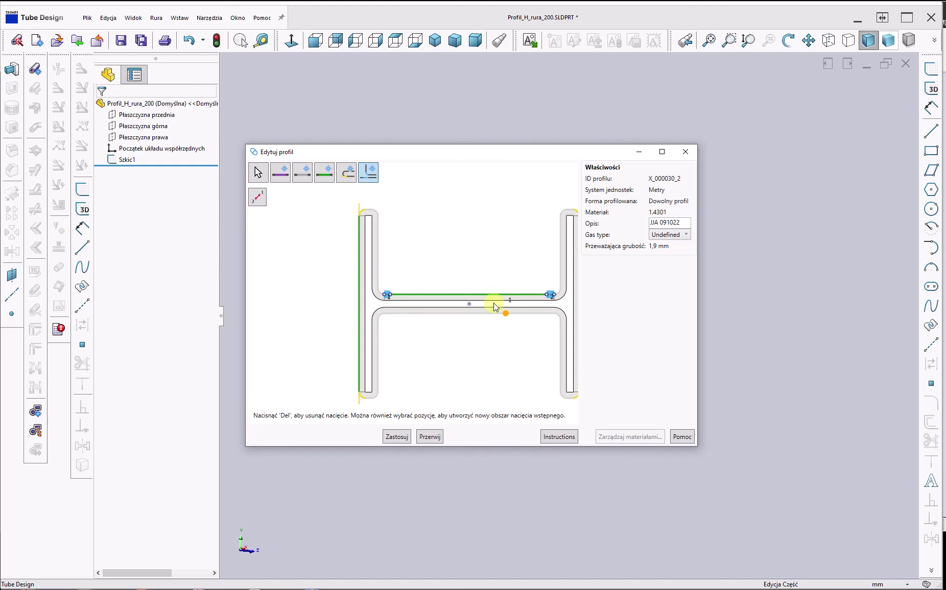
# - Reverse the side of the web's pre-cut areas, apply the changes to profile X_000030_2 and close profile management
pyautogui.click(430, 313)
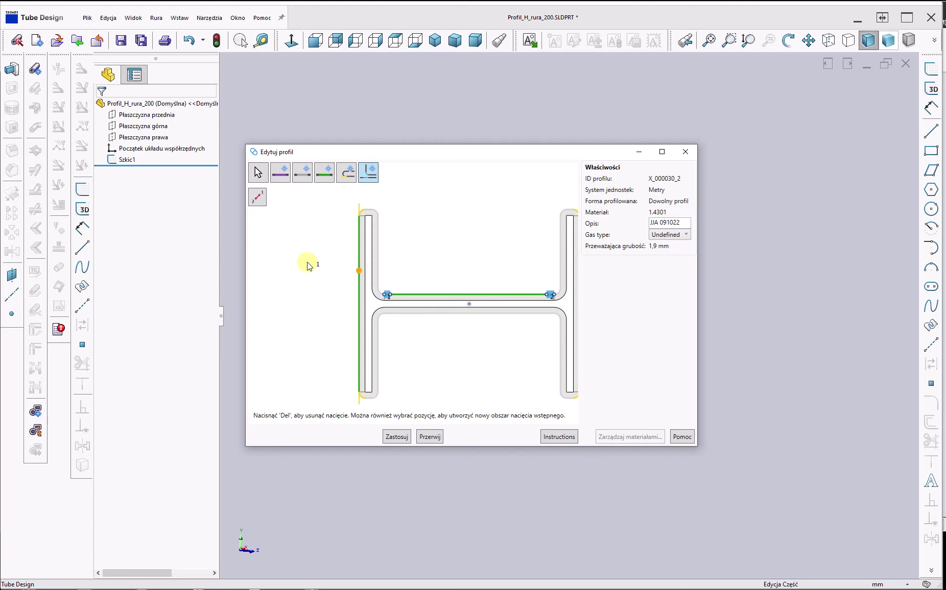
pyautogui.click(258, 199)
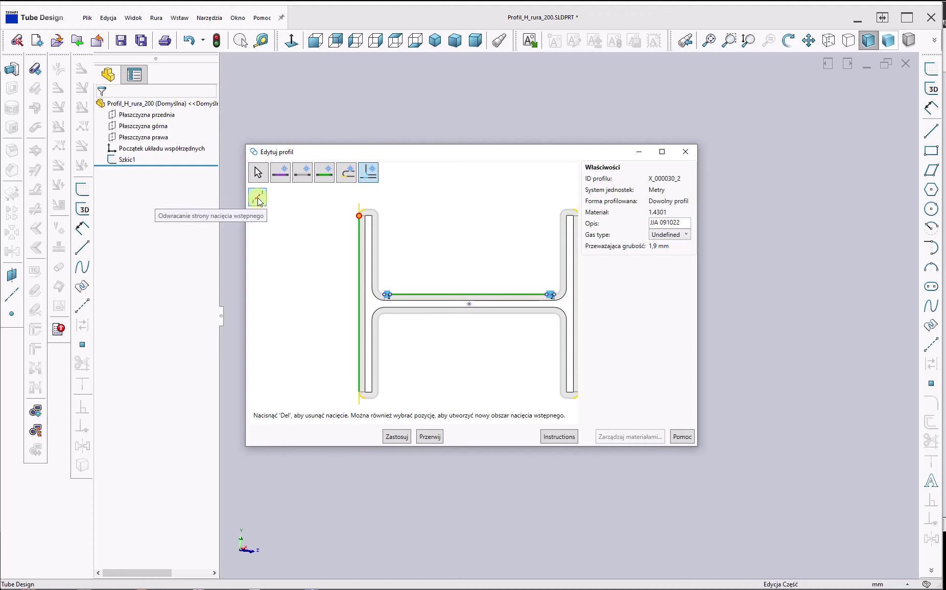
pyautogui.scroll(1, 398, 318)
pyautogui.scroll(3, 397, 318)
pyautogui.click(250, 203)
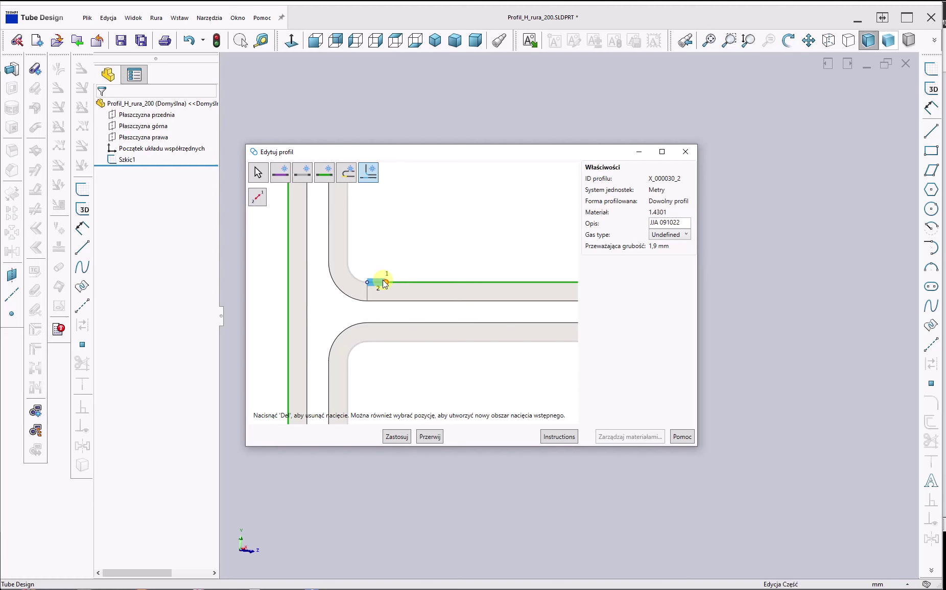
pyautogui.click(385, 285)
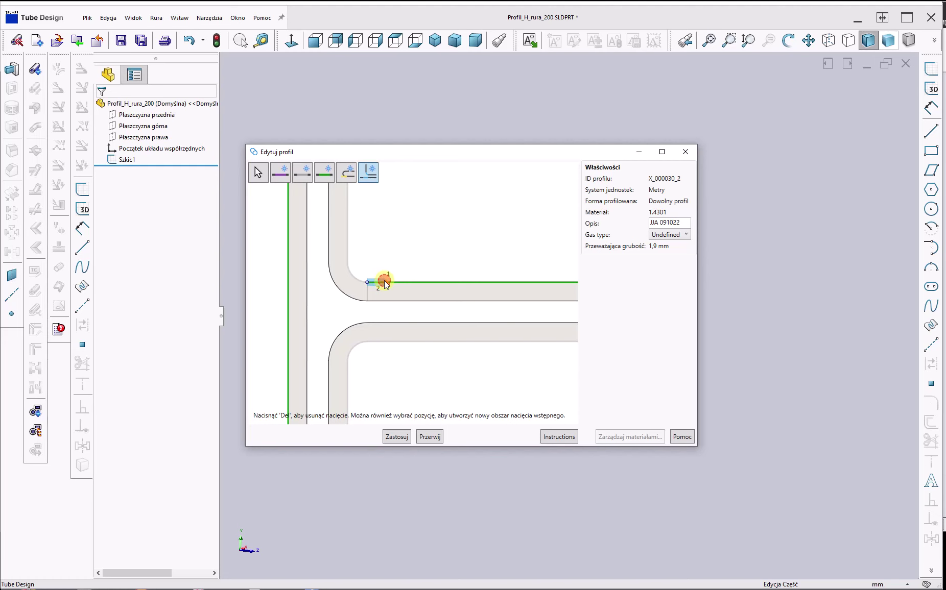
pyautogui.scroll(-4, 427, 291)
pyautogui.scroll(-3, 533, 311)
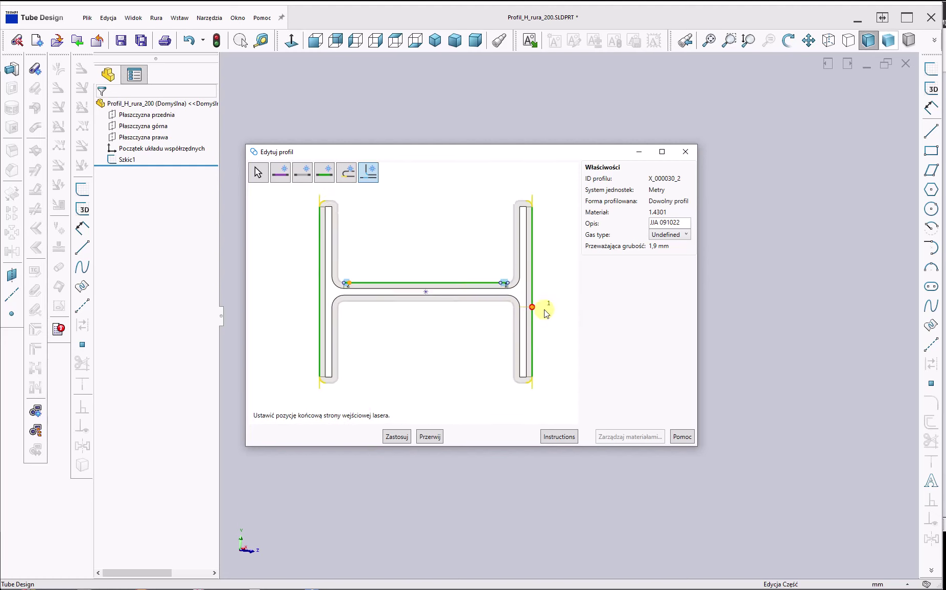
pyautogui.scroll(4, 468, 278)
pyautogui.scroll(-4, 433, 308)
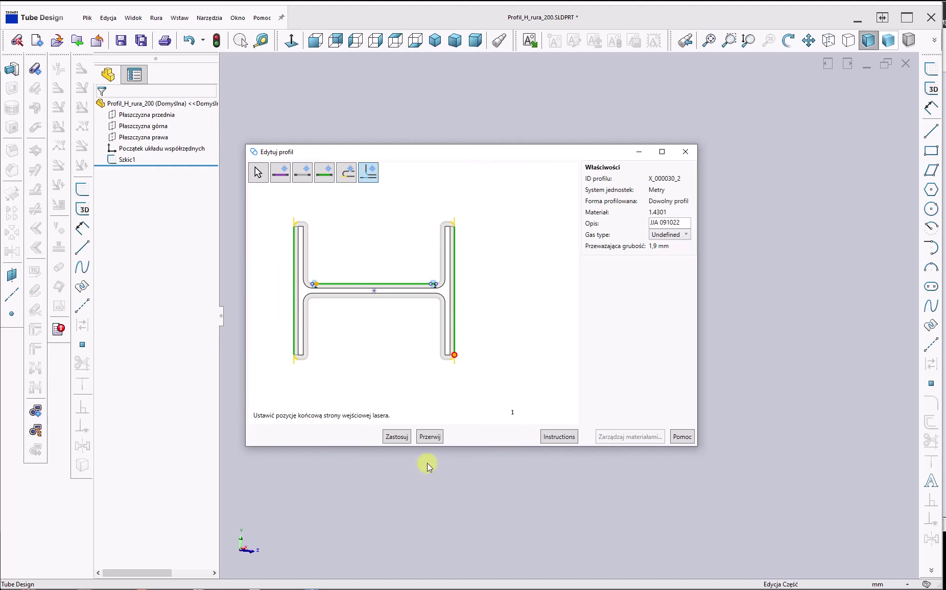
pyautogui.click(397, 437)
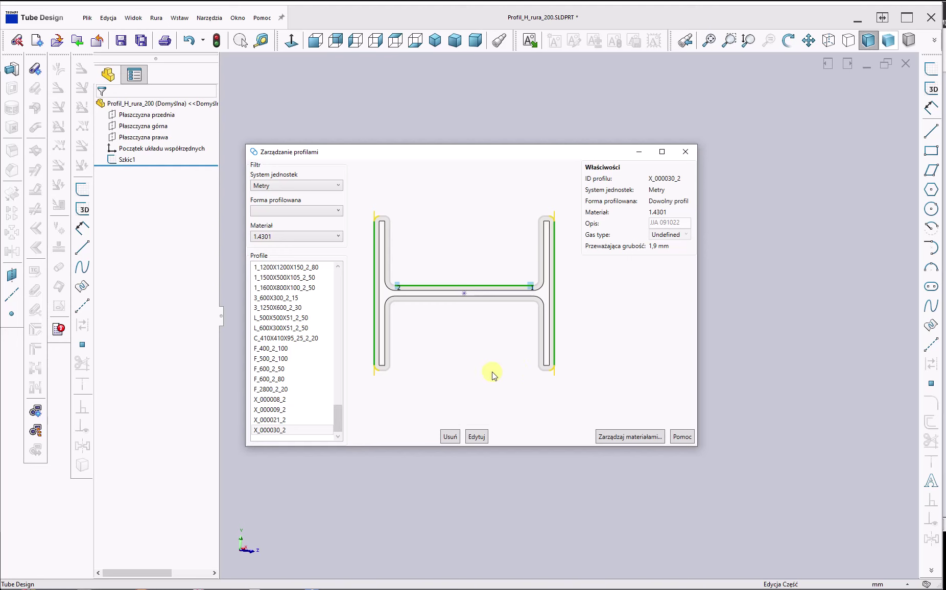
pyautogui.click(685, 151)
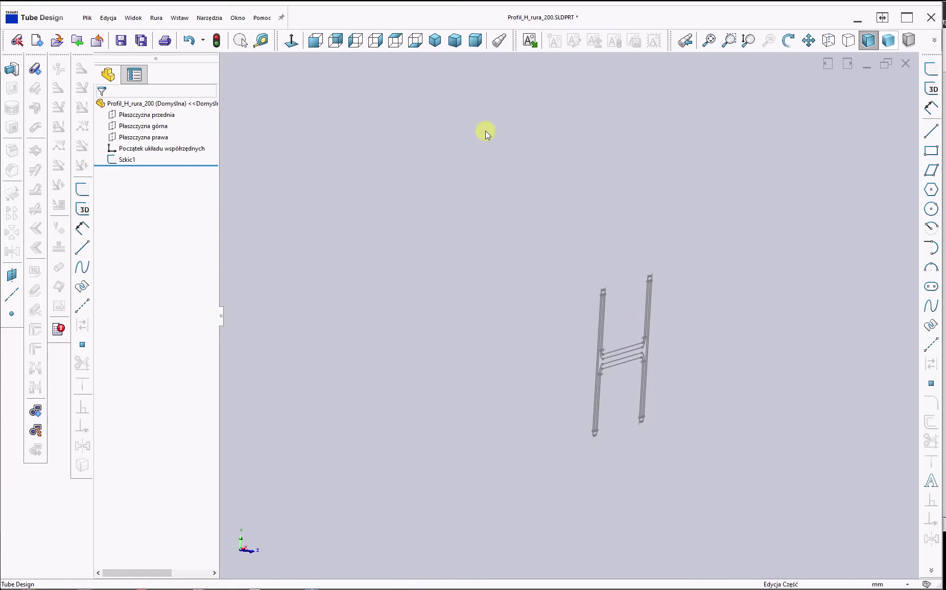
# - Create a tube from free-form profile X_000030_2 in material 1.4301, running from the origin to X 200 mm
pyautogui.click(156, 20)
pyautogui.click(168, 38)
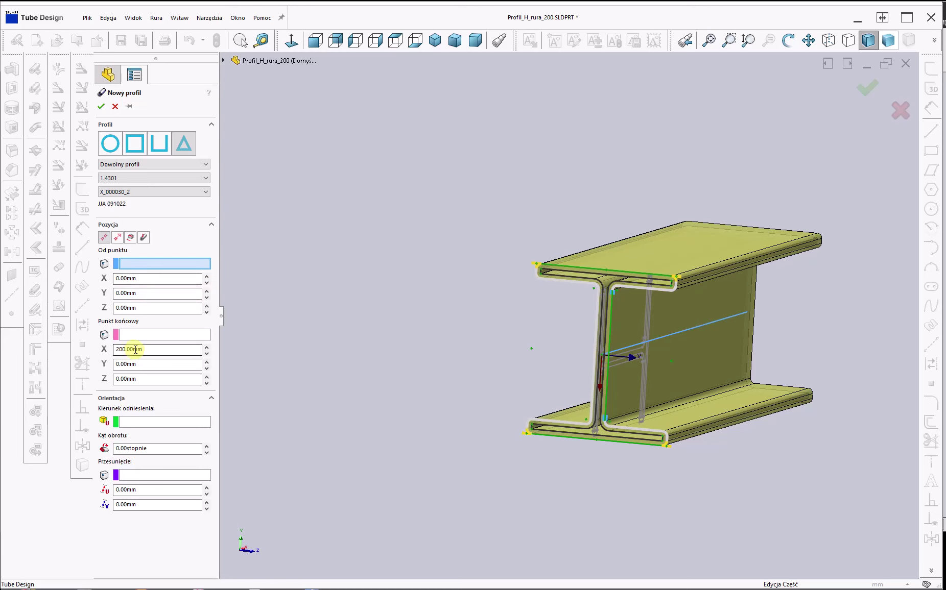
pyautogui.click(101, 106)
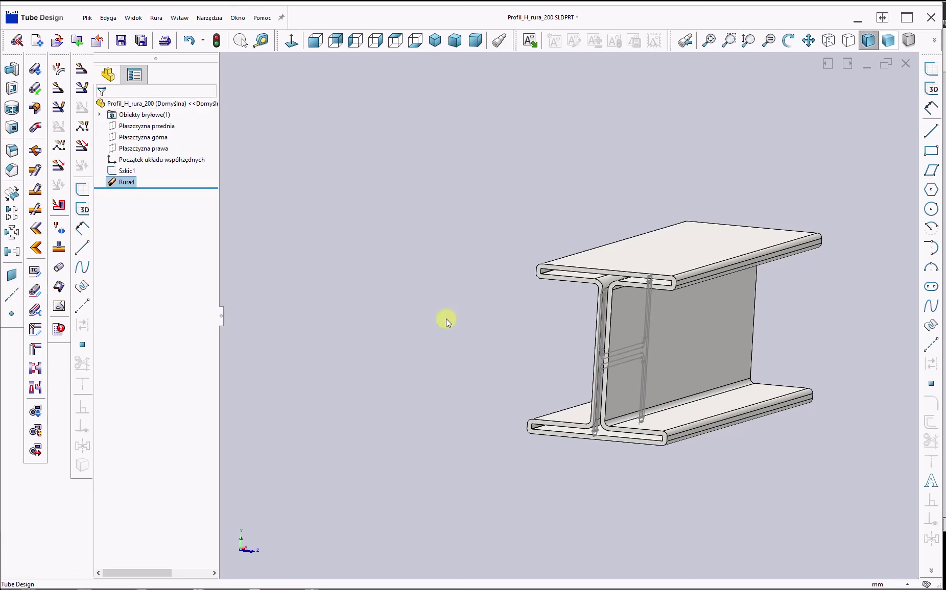
pyautogui.moveTo(622, 331); pyautogui.dragTo(582, 354, button='middle')
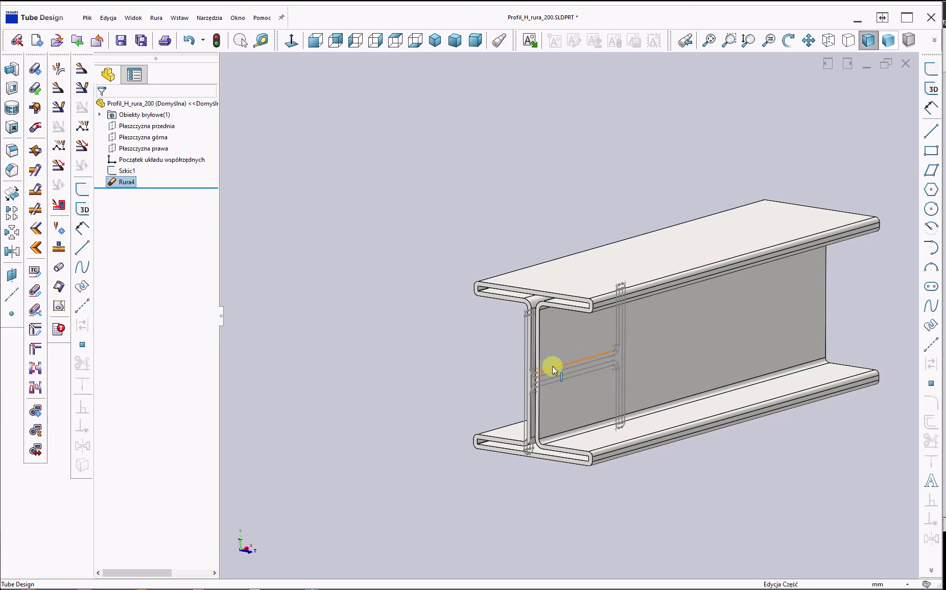
# - Save the model as Profil_H_rura_200.SLDPRT, replacing the existing file
pyautogui.click(87, 17)
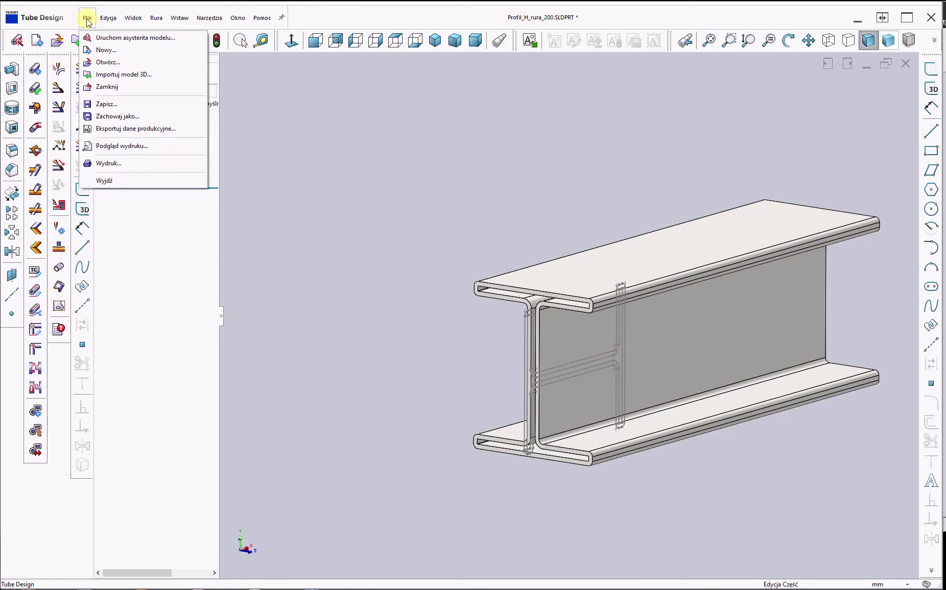
pyautogui.click(128, 116)
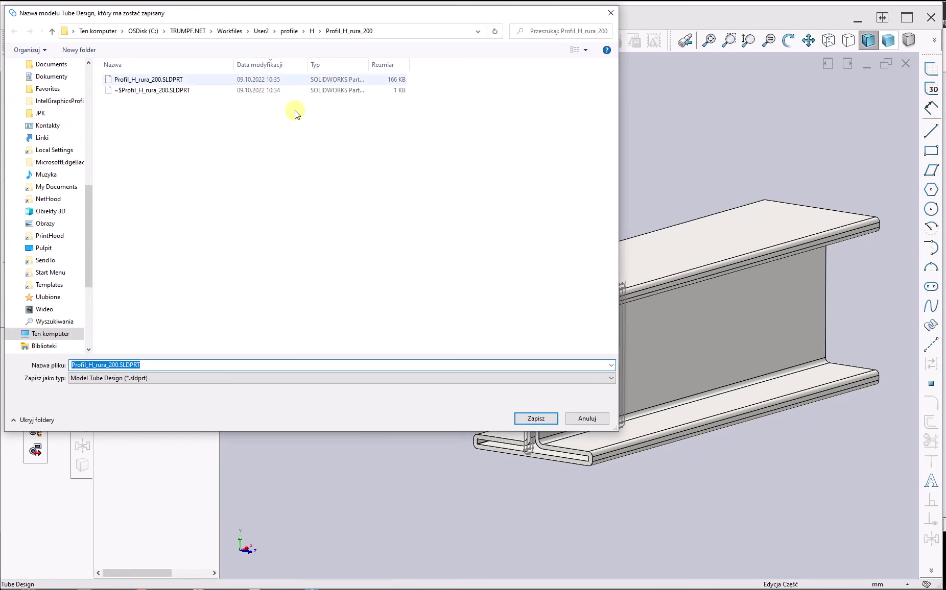
pyautogui.click(538, 423)
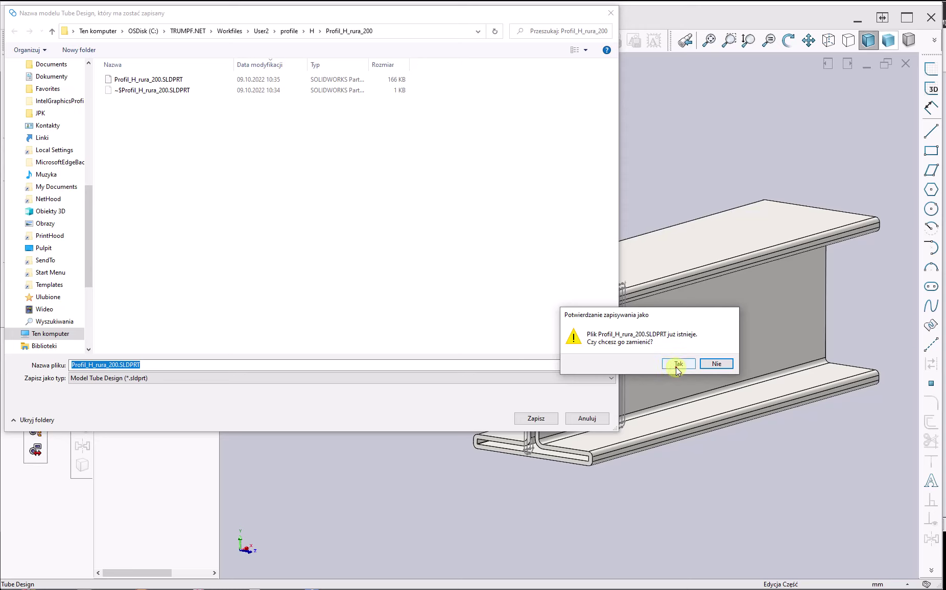
pyautogui.click(677, 365)
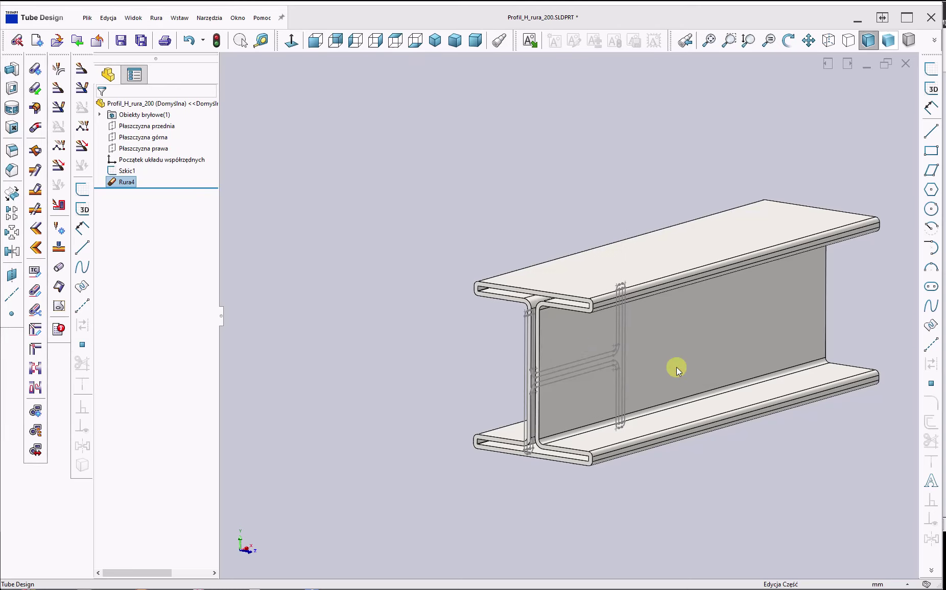
# - Export the tube's production data as Profil_H_rura_200.teox, overwriting the existing file, and open it in Programming Tube for the TruLaser Tube 3000 (T10) 3000W
pyautogui.click(88, 20)
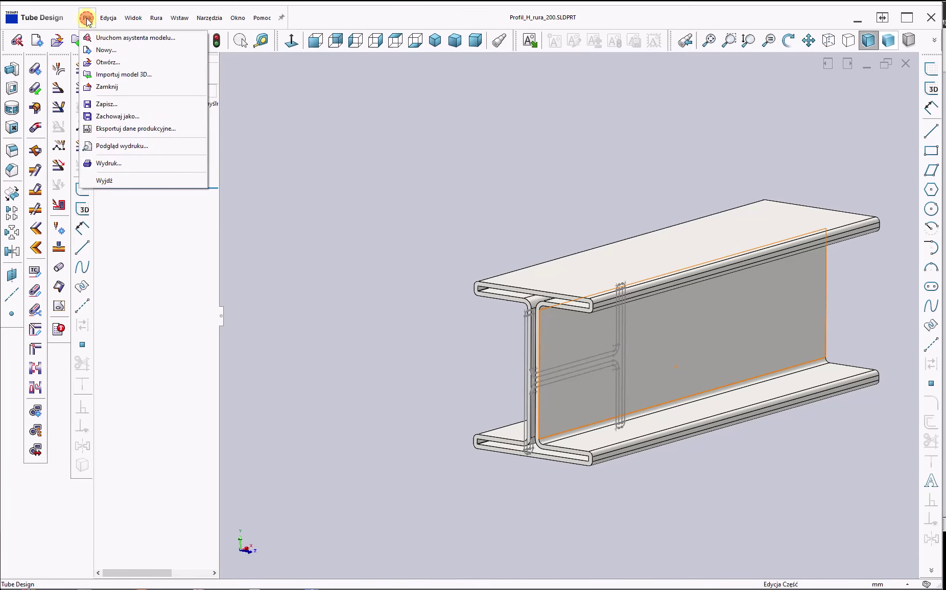
pyautogui.click(118, 132)
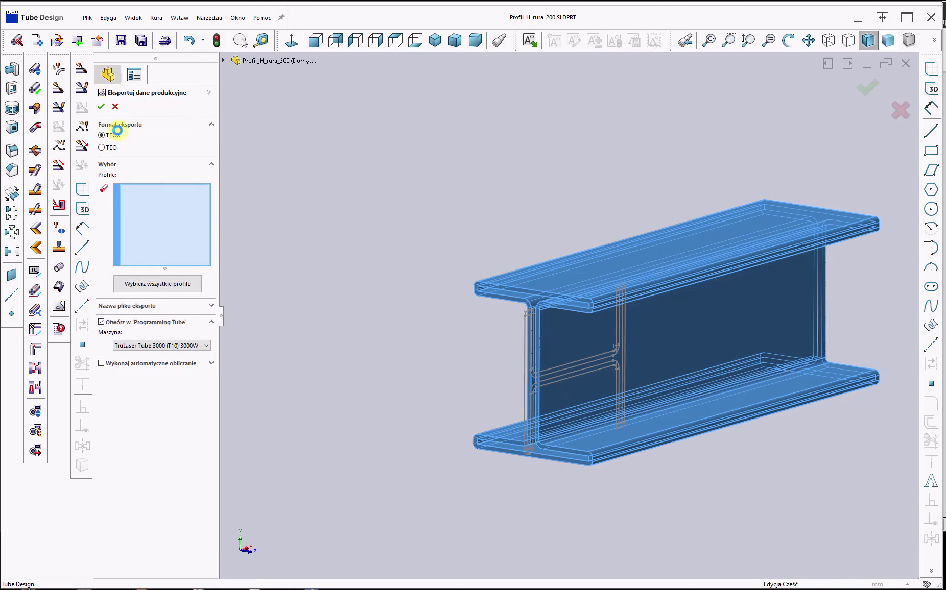
pyautogui.click(102, 107)
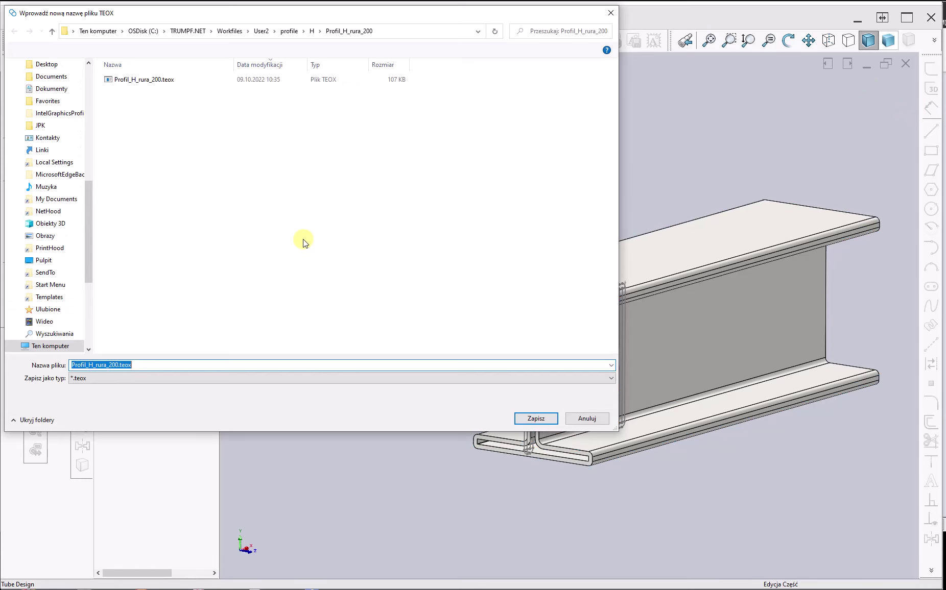
pyautogui.click(534, 417)
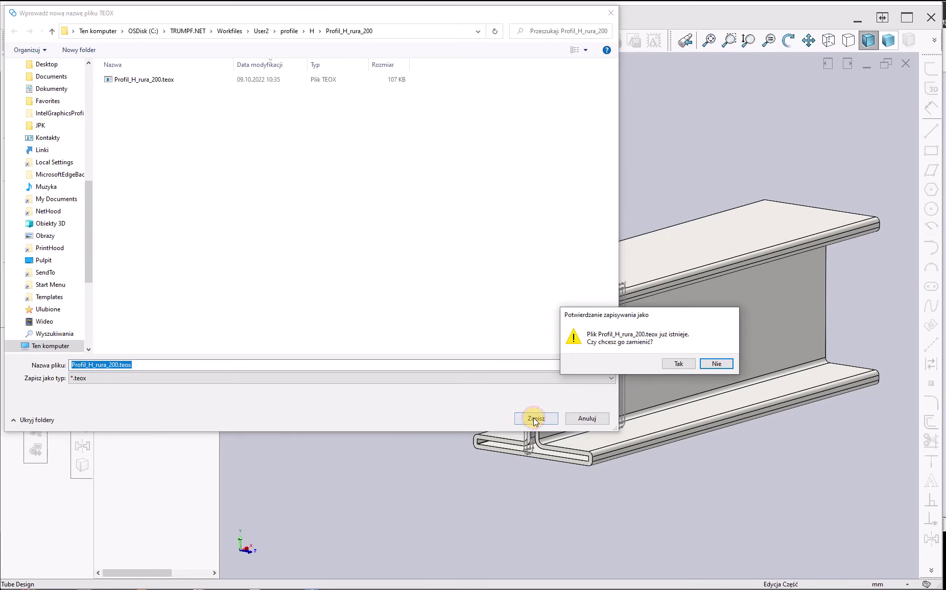
pyautogui.click(670, 368)
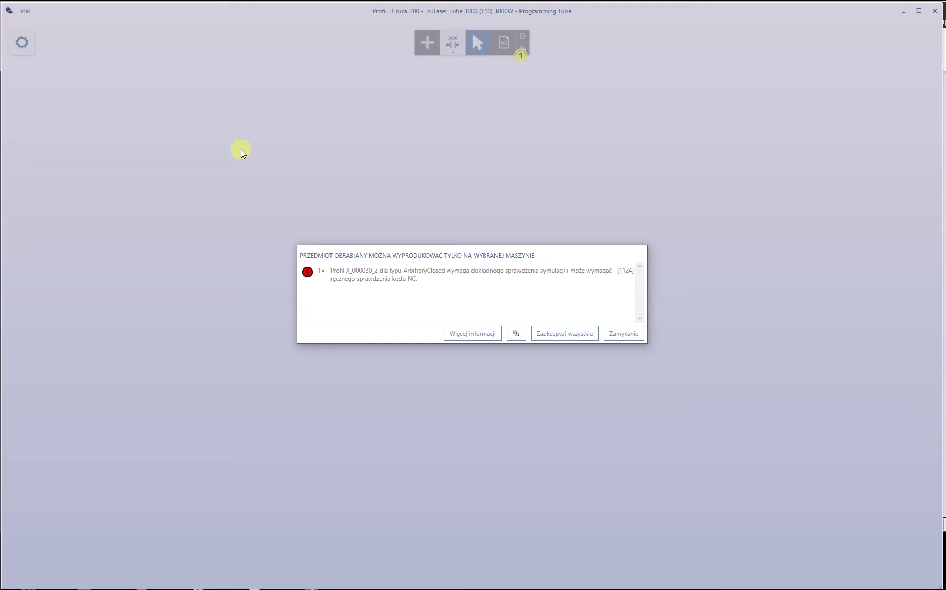
# - Accept all profile messages and play the cutting simulation of the H-profile tube
pyautogui.click(572, 334)
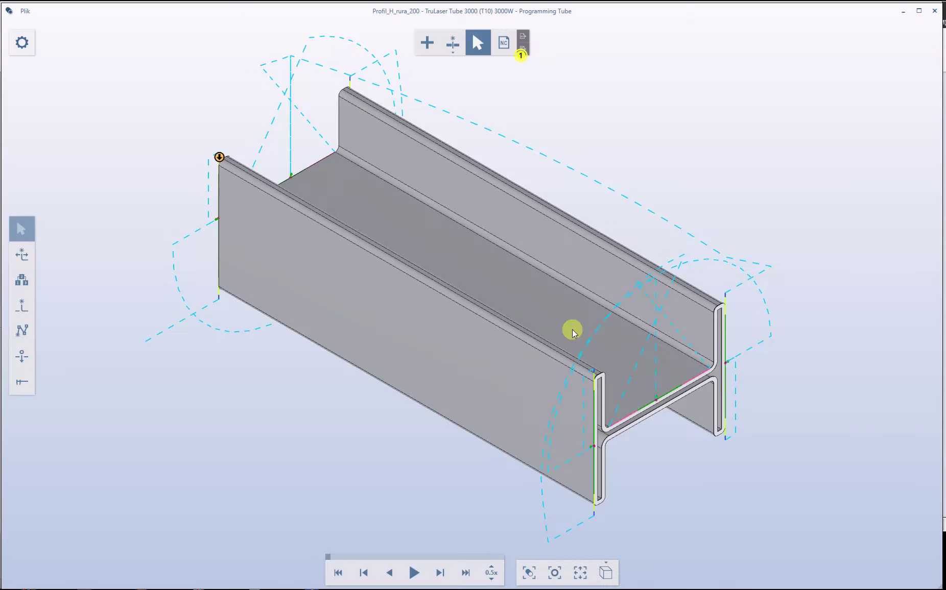
pyautogui.scroll(2, 771, 402)
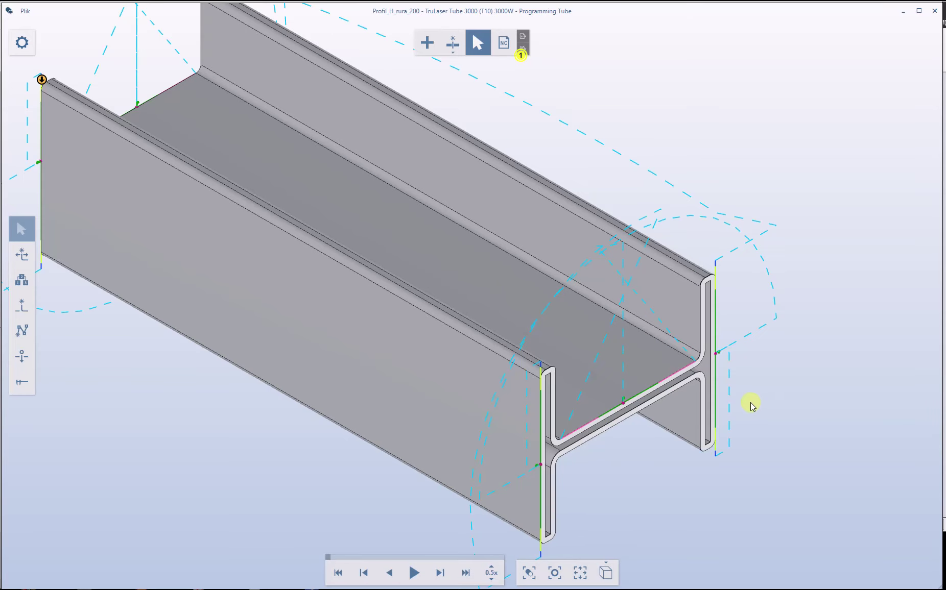
pyautogui.scroll(-3, 751, 406)
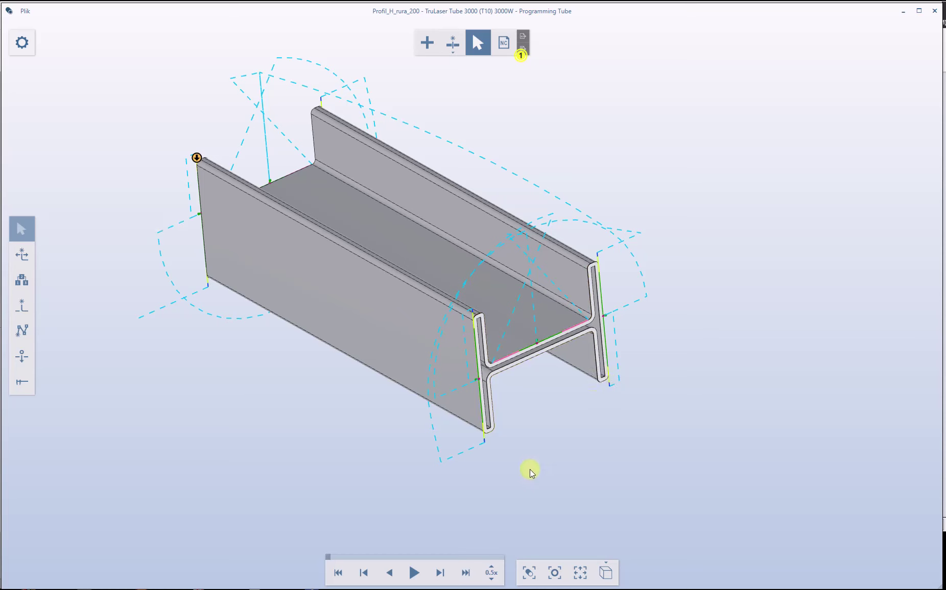
pyautogui.click(414, 573)
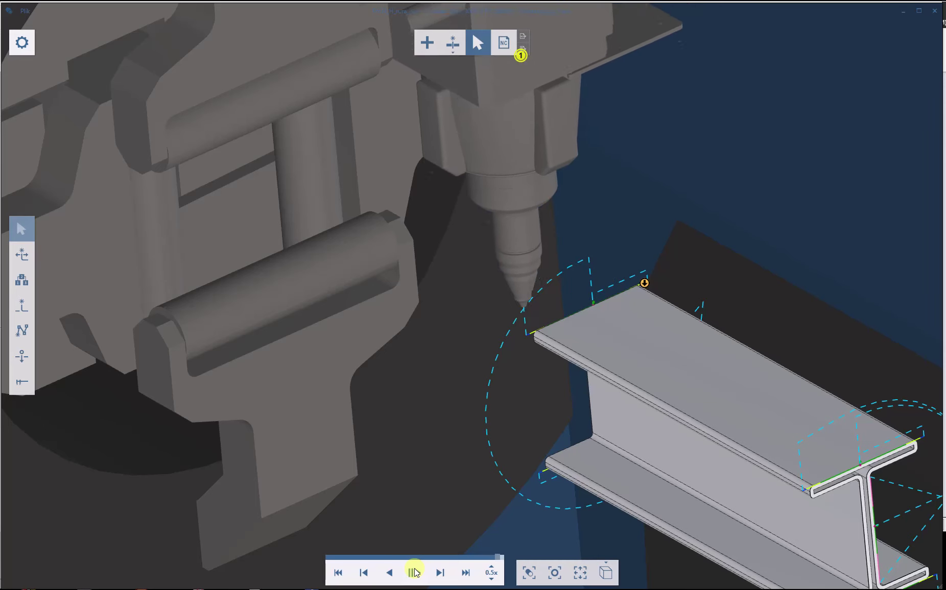
pyautogui.click(413, 572)
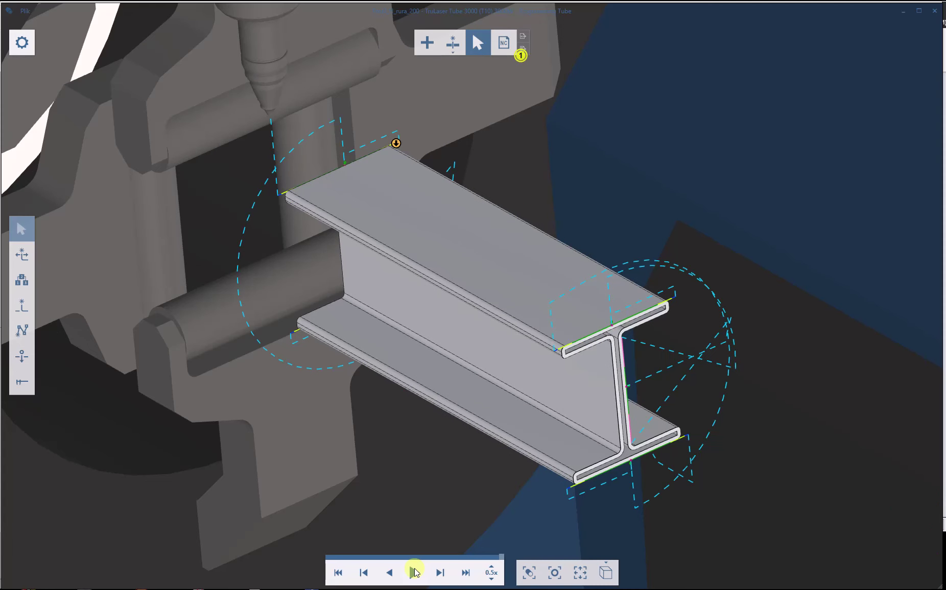